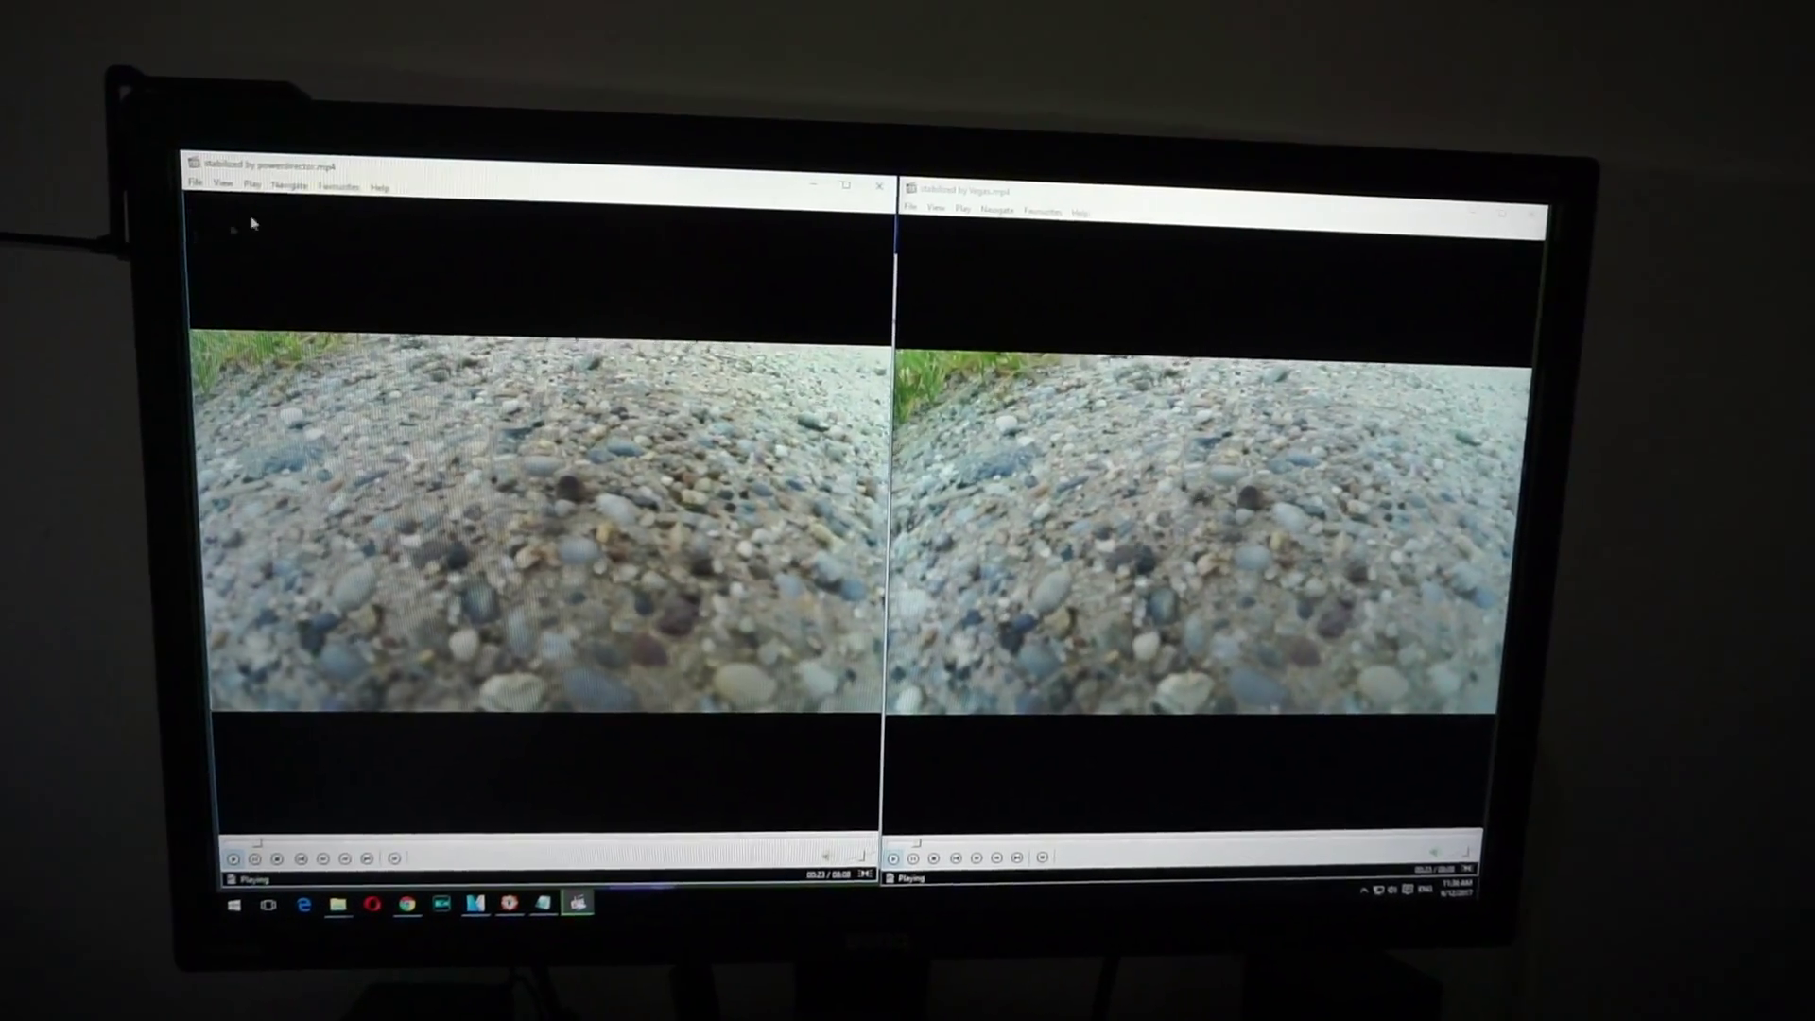
Pause and resume the left PowerDirector video while both clips play on to the aerial road shot.
{"action": "left_click", "coordinate": [501, 550]}
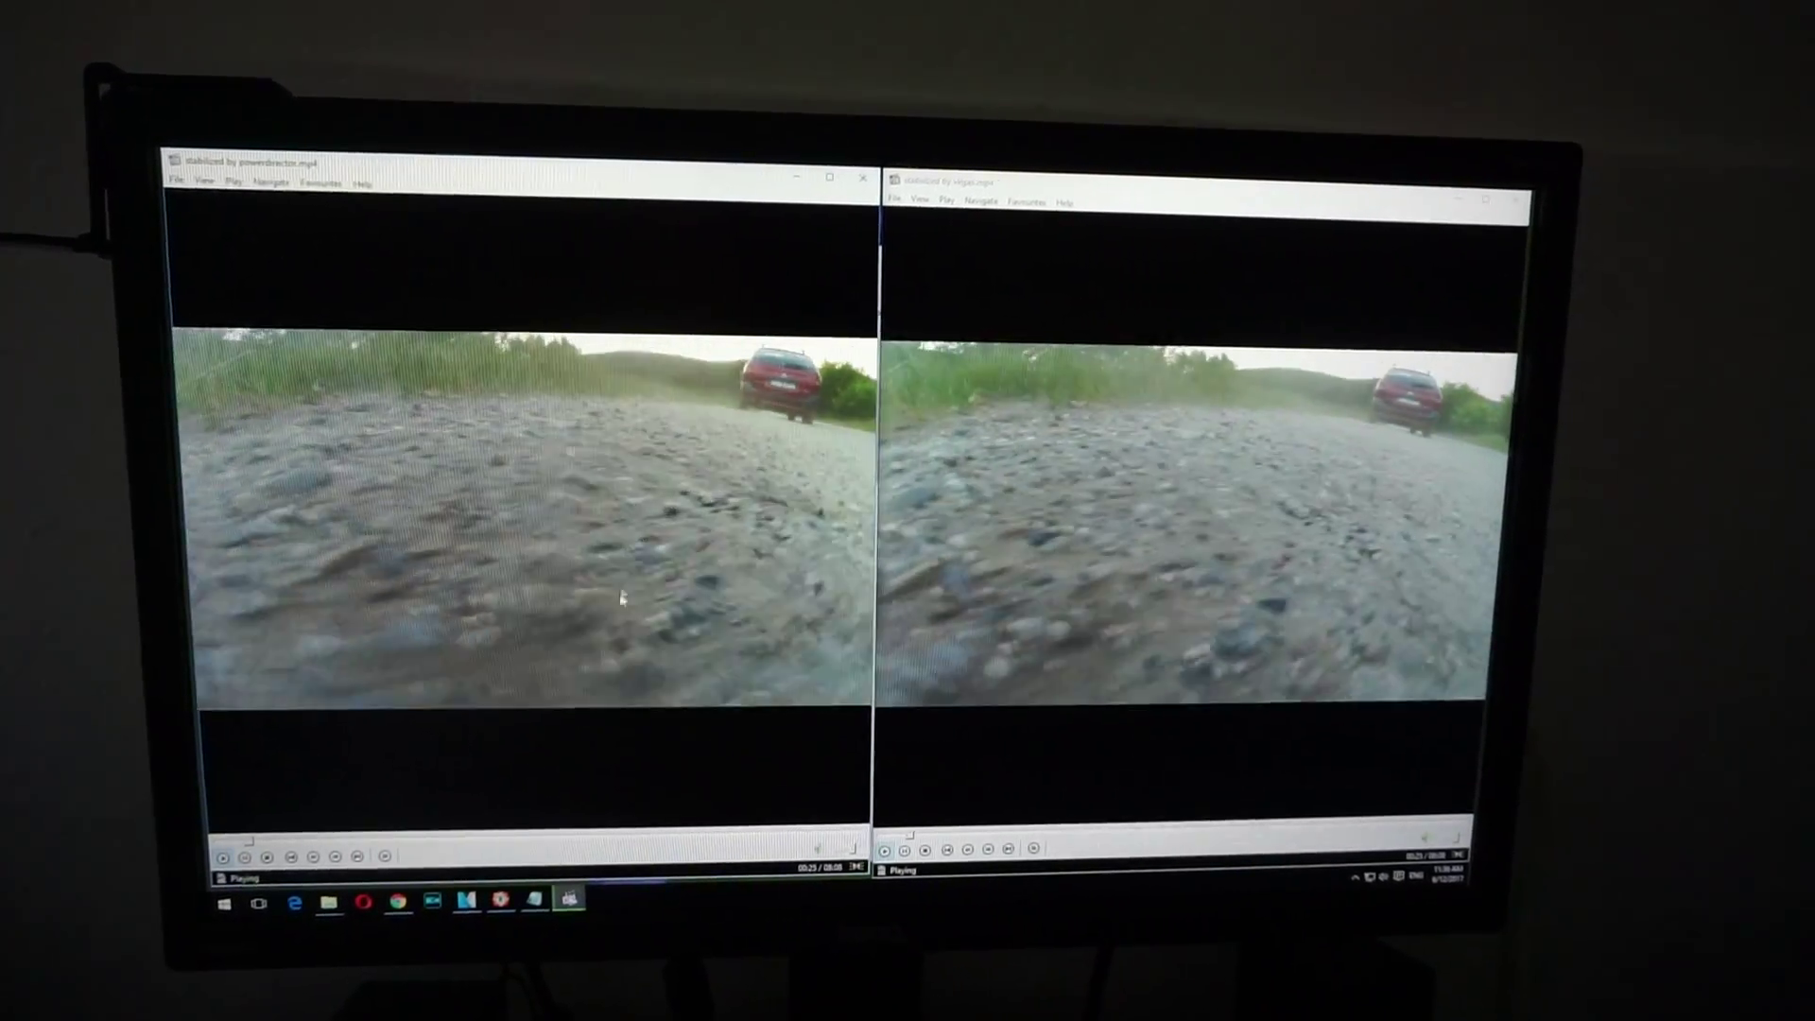